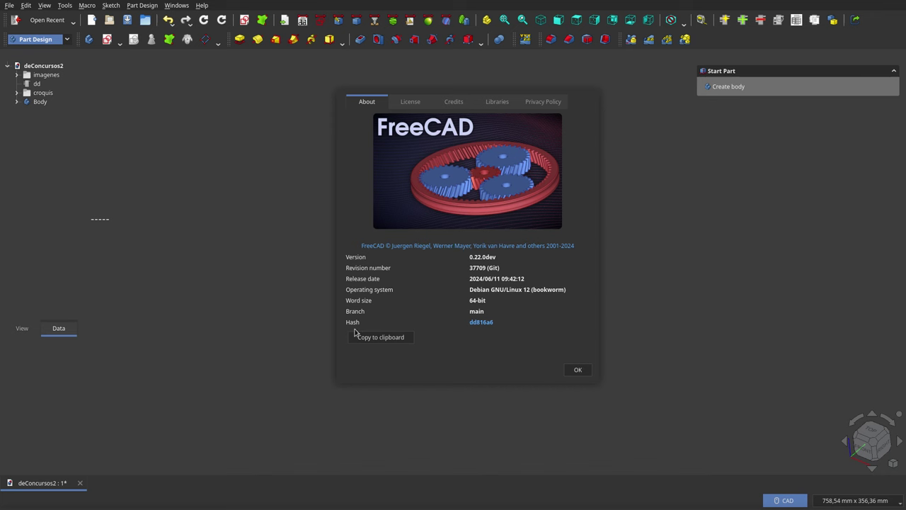
# Close the About FreeCAD dialog (version 0.22.0dev) to reveal the bracket model.
pyautogui.click(576, 369)
pyautogui.scroll(3, 480, 263)
pyautogui.scroll(4, 480, 263)
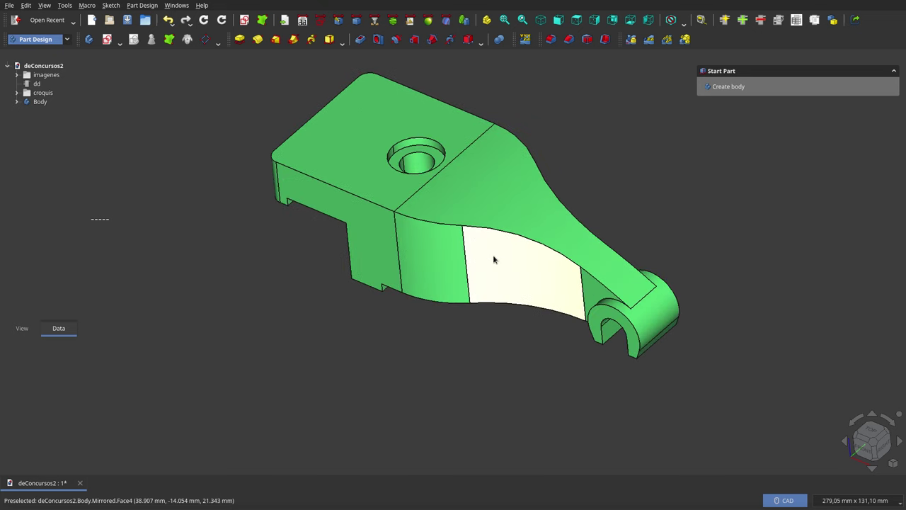
pyautogui.moveTo(434, 283)
pyautogui.mouseDown(button='middle')
pyautogui.moveTo(511, 198)
pyautogui.moveTo(530, 138)
pyautogui.moveTo(554, 170)
pyautogui.moveTo(459, 258)
pyautogui.moveTo(413, 267)
pyautogui.moveTo(431, 299)
pyautogui.moveTo(482, 302)
pyautogui.moveTo(467, 324)
pyautogui.moveTo(501, 295)
pyautogui.moveTo(518, 249)
pyautogui.moveTo(461, 307)
pyautogui.moveTo(255, 318)
pyautogui.moveTo(347, 241)
pyautogui.moveTo(513, 235)
pyautogui.moveTo(456, 176)
pyautogui.moveTo(450, 153)
pyautogui.moveTo(474, 150)
pyautogui.moveTo(461, 213)
pyautogui.mouseUp(button='middle')
pyautogui.scroll(-3, 456, 176)
pyautogui.scroll(5, 451, 254)
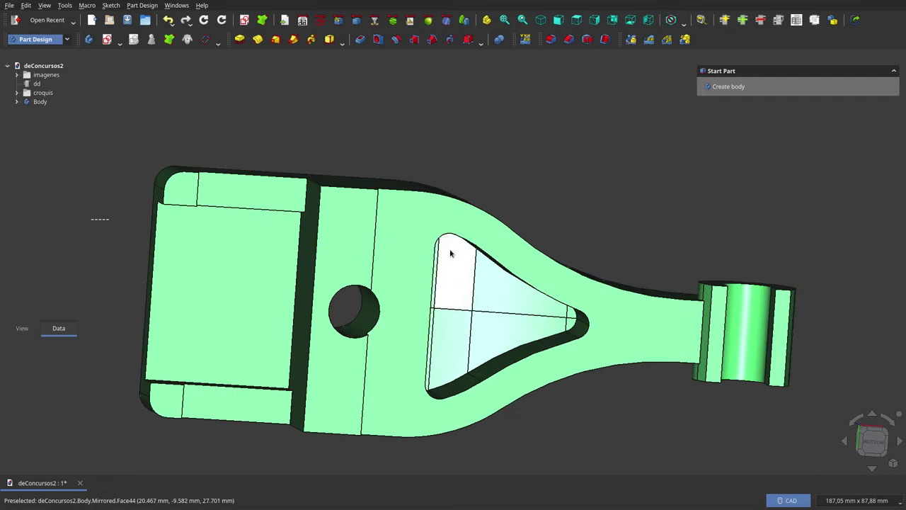
pyautogui.moveTo(450, 253)
pyautogui.mouseDown(button='middle')
pyautogui.moveTo(411, 289)
pyautogui.moveTo(447, 328)
pyautogui.moveTo(396, 362)
pyautogui.moveTo(451, 241)
pyautogui.mouseUp(button='middle')
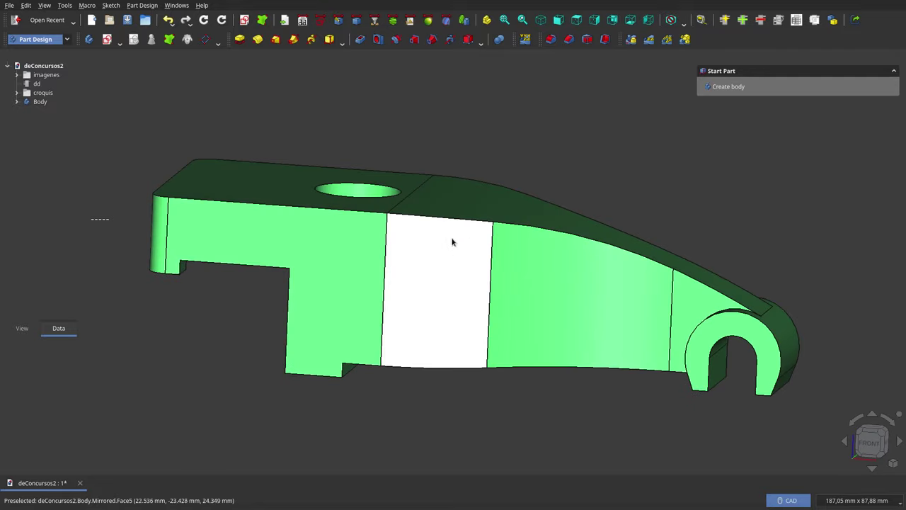
pyautogui.click(559, 21)
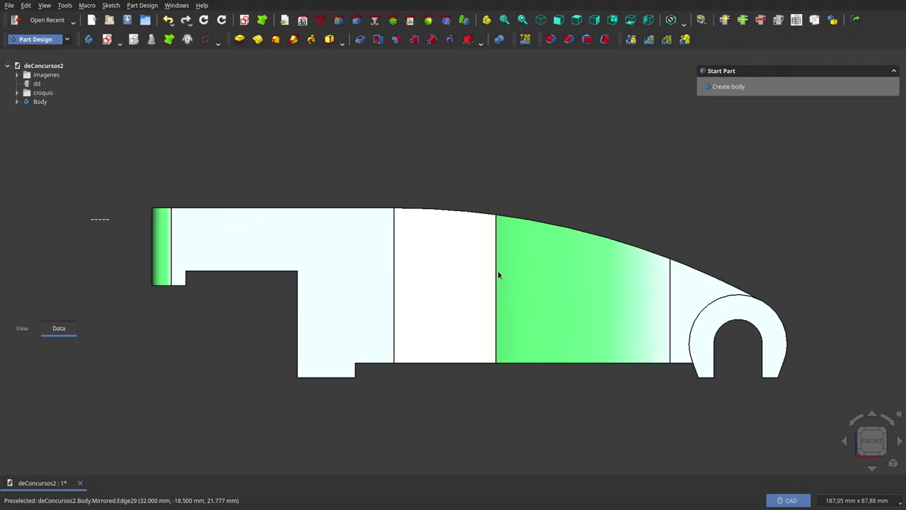
pyautogui.moveTo(483, 303); pyautogui.dragTo(480, 204, button='middle')
pyautogui.scroll(-3, 480, 204)
pyautogui.scroll(4, 464, 287)
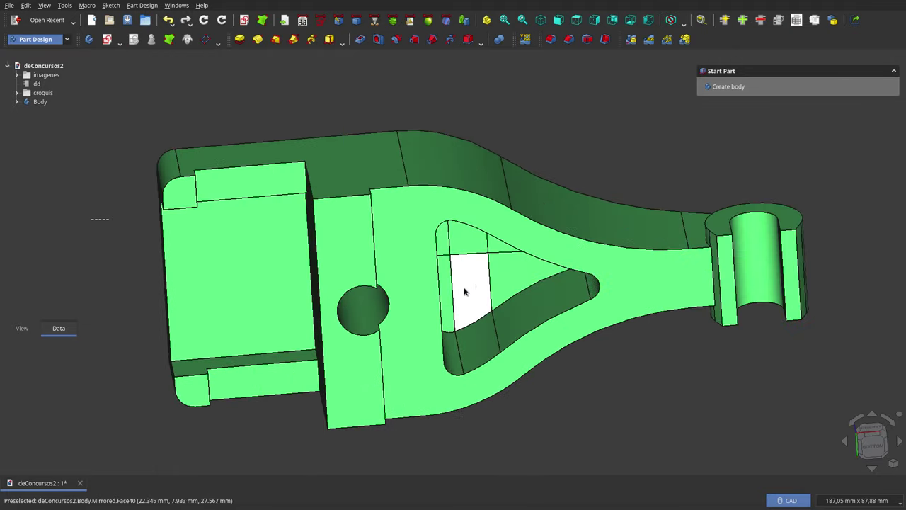
pyautogui.moveTo(464, 286)
pyautogui.mouseDown(button='middle')
pyautogui.moveTo(487, 230)
pyautogui.moveTo(459, 414)
pyautogui.moveTo(410, 434)
pyautogui.moveTo(443, 394)
pyautogui.moveTo(367, 289)
pyautogui.moveTo(467, 270)
pyautogui.moveTo(496, 283)
pyautogui.moveTo(515, 330)
pyautogui.moveTo(442, 376)
pyautogui.moveTo(455, 212)
pyautogui.mouseUp(button='middle')
# Show the imagenes reference drawings and check the bracket in Front, Top and Right views.
pyautogui.click(51, 75)
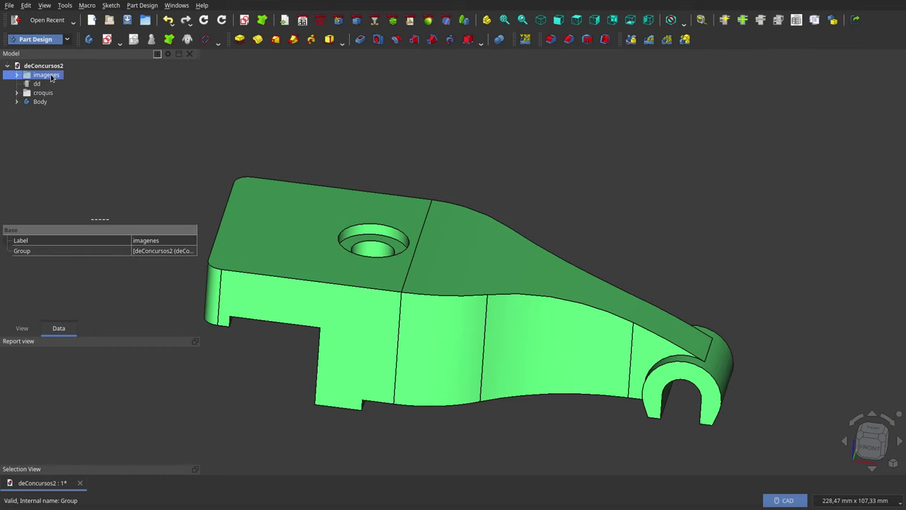
pyautogui.press('space')
pyautogui.click(560, 20)
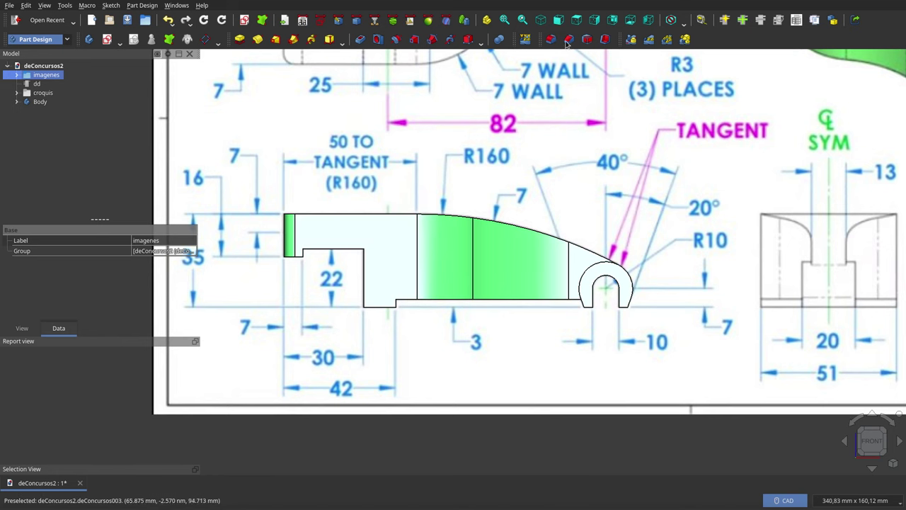
pyautogui.click(577, 20)
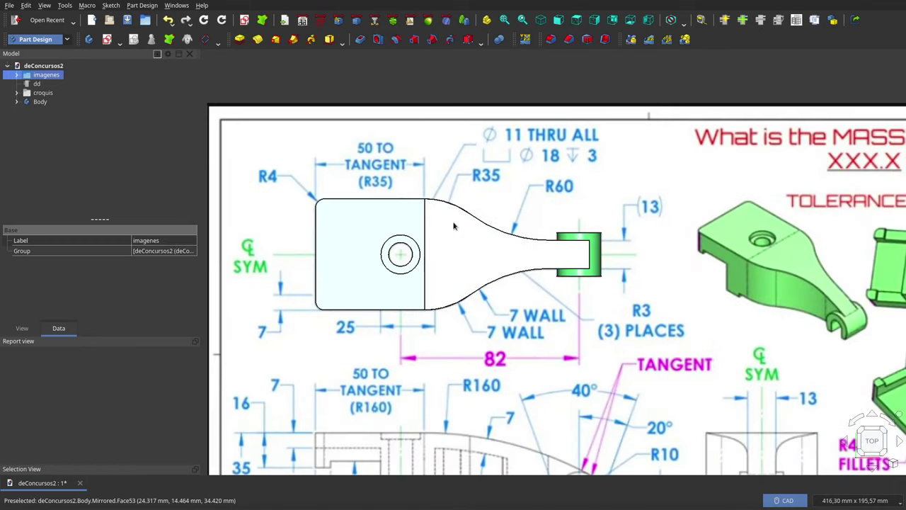
pyautogui.moveTo(440, 266)
pyautogui.mouseDown(button='middle')
pyautogui.moveTo(441, 283)
pyautogui.moveTo(442, 261)
pyautogui.mouseUp(button='middle')
pyautogui.click(442, 262)
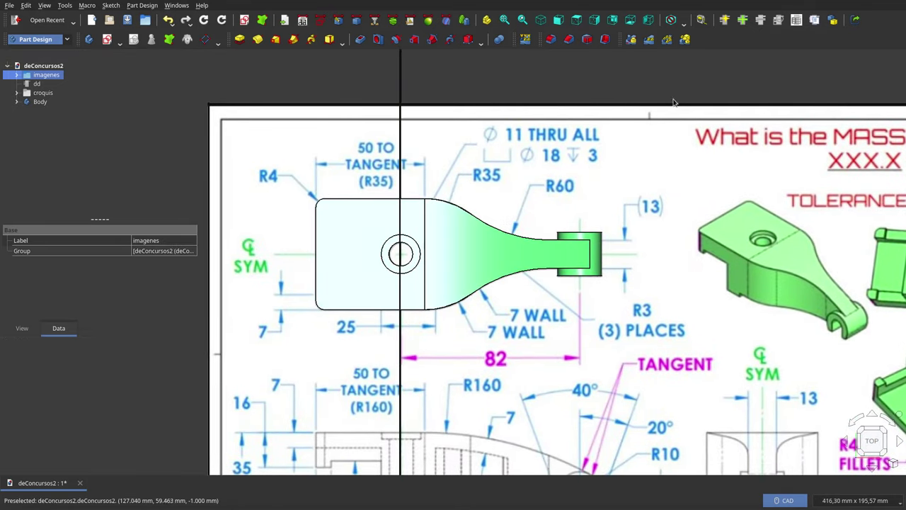
pyautogui.click(595, 20)
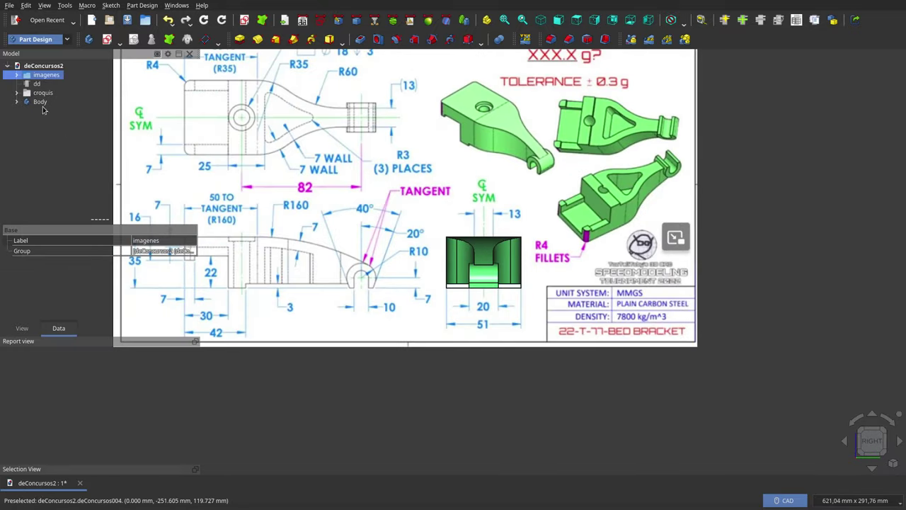
# Hide the bracket Body, checking the reference drawing alone in Front and Top views.
pyautogui.click(39, 103)
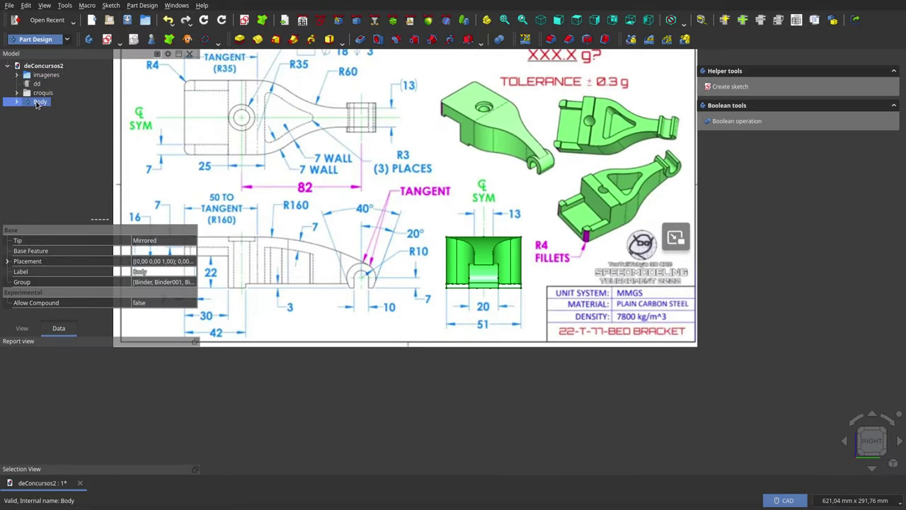
pyautogui.doubleClick(38, 103)
pyautogui.click(38, 102)
pyautogui.doubleClick(38, 103)
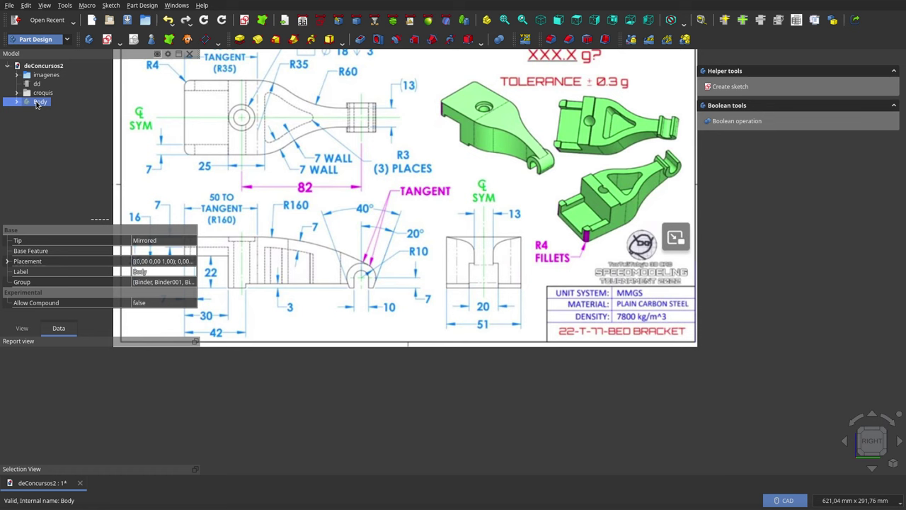
pyautogui.click(39, 103)
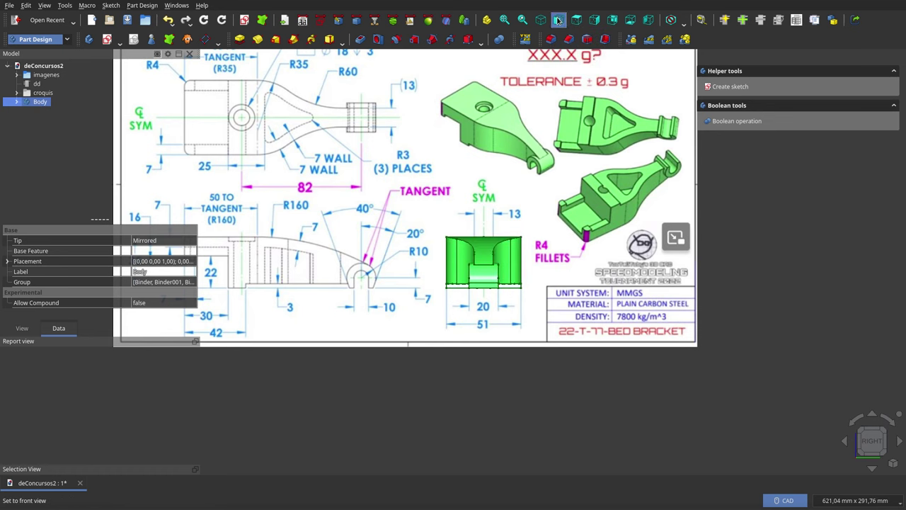
pyautogui.click(558, 20)
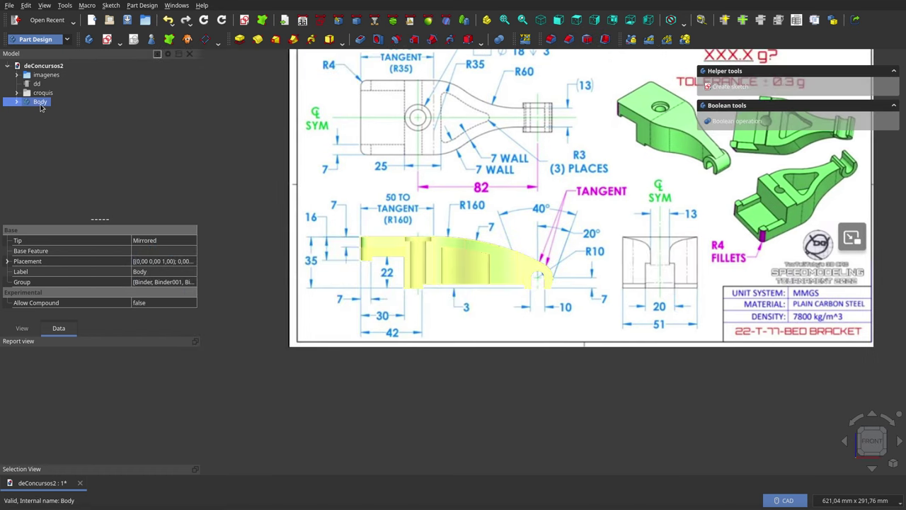
pyautogui.doubleClick(41, 104)
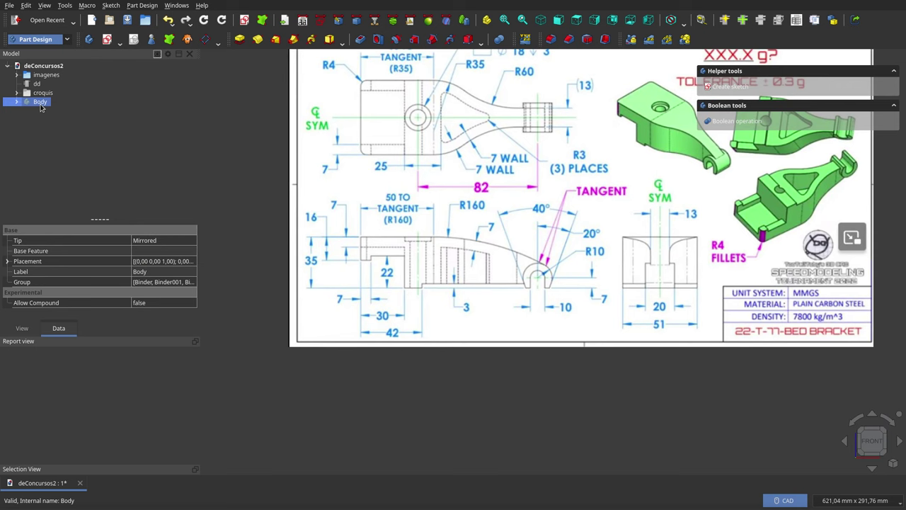
pyautogui.click(41, 104)
pyautogui.press('space')
pyautogui.press('space')
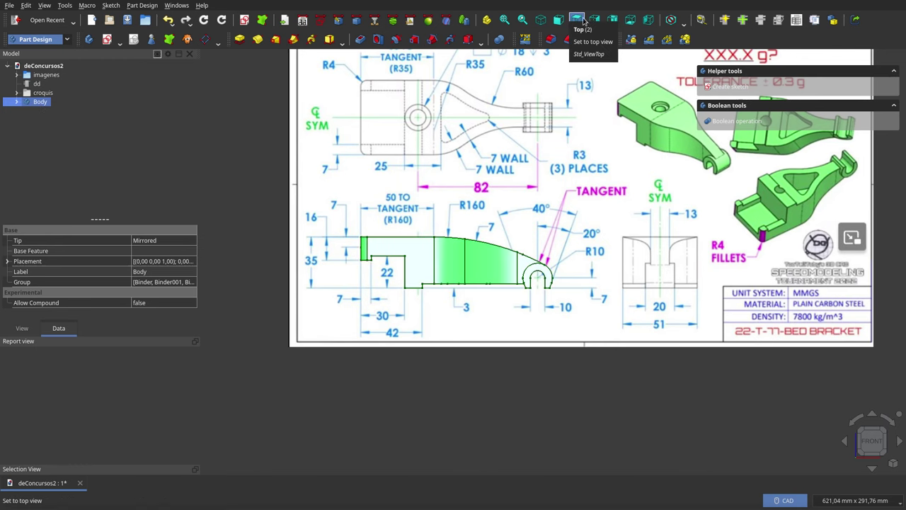
pyautogui.click(578, 20)
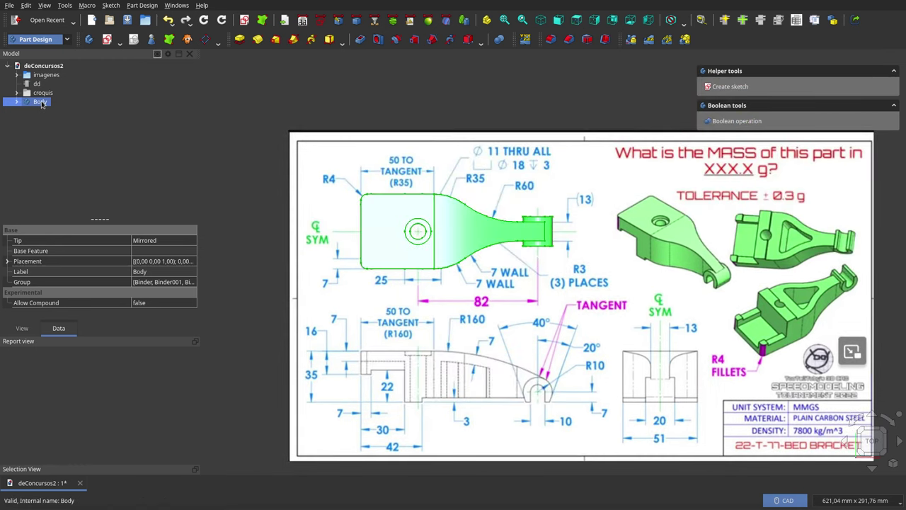
pyautogui.press('space')
pyautogui.press('space')
pyautogui.press('space')
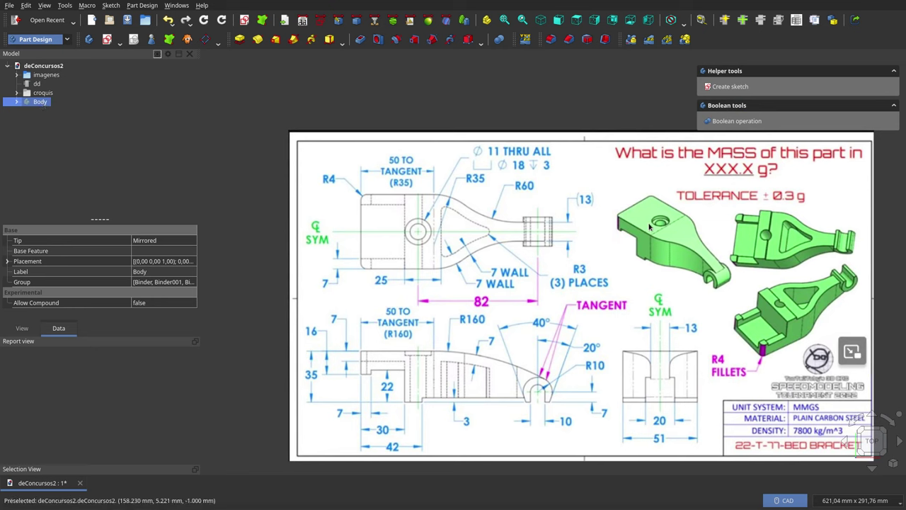
# Orbit and zoom around the green bracket among the intersecting reference drawing planes.
pyautogui.moveTo(518, 346); pyautogui.dragTo(435, 249, button='middle')
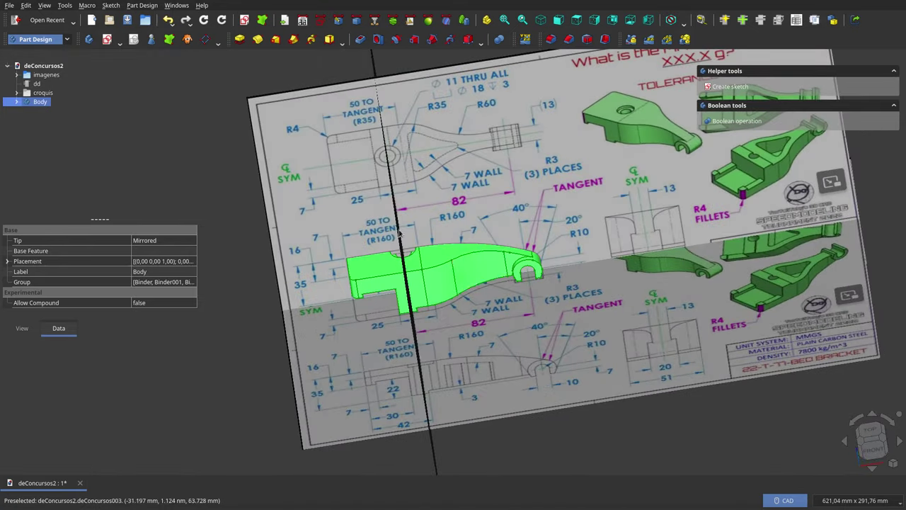
pyautogui.moveTo(434, 249)
pyautogui.mouseDown(button='middle')
pyautogui.moveTo(514, 369)
pyautogui.moveTo(608, 368)
pyautogui.mouseUp(button='middle')
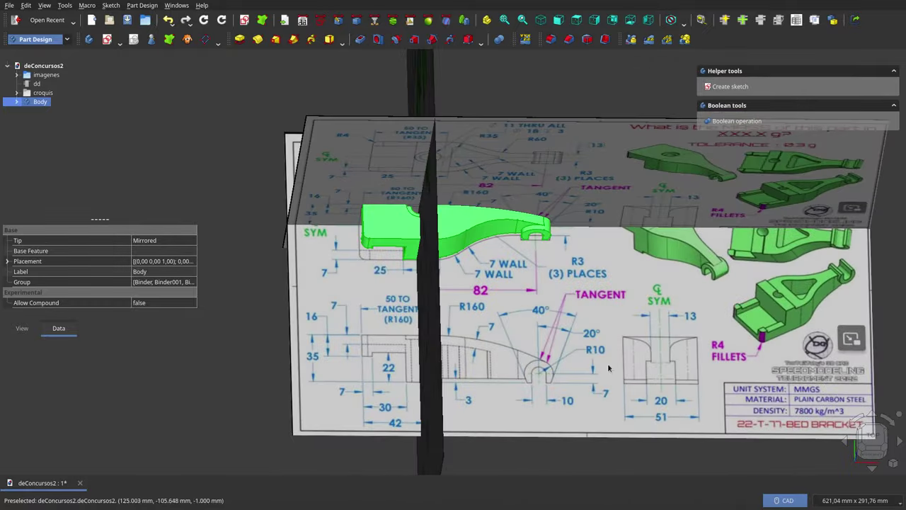
pyautogui.scroll(5, 512, 220)
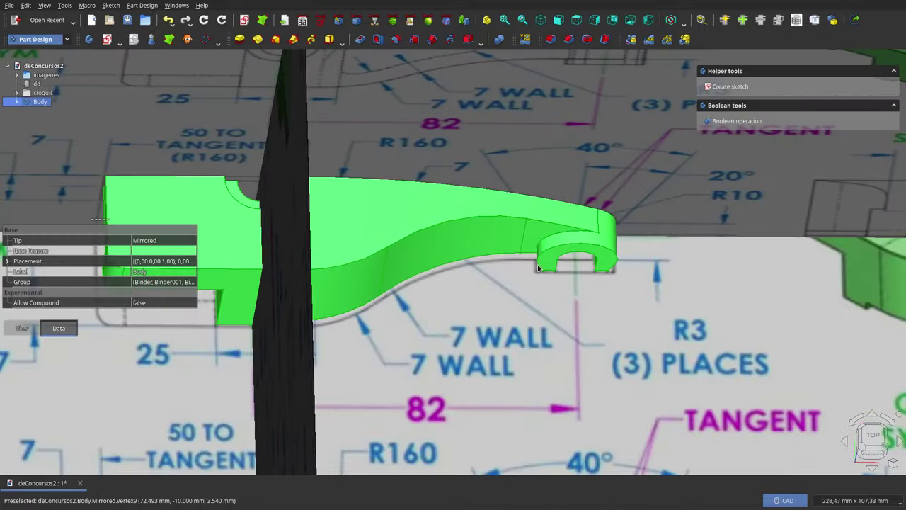
pyautogui.moveTo(512, 219)
pyautogui.mouseDown(button='middle')
pyautogui.moveTo(476, 263)
pyautogui.moveTo(482, 243)
pyautogui.moveTo(505, 267)
pyautogui.moveTo(481, 272)
pyautogui.moveTo(412, 253)
pyautogui.mouseUp(button='middle')
pyautogui.scroll(-3, 403, 248)
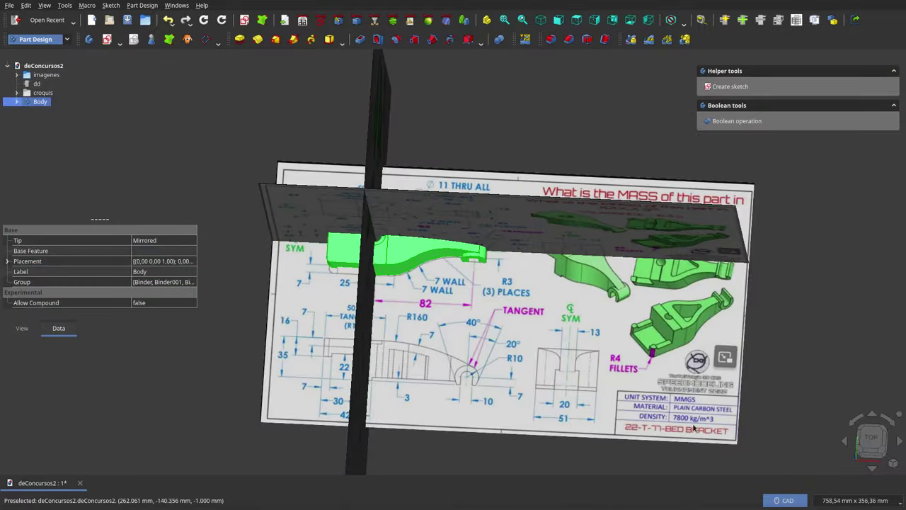
pyautogui.moveTo(693, 413); pyautogui.dragTo(687, 405, button='middle')
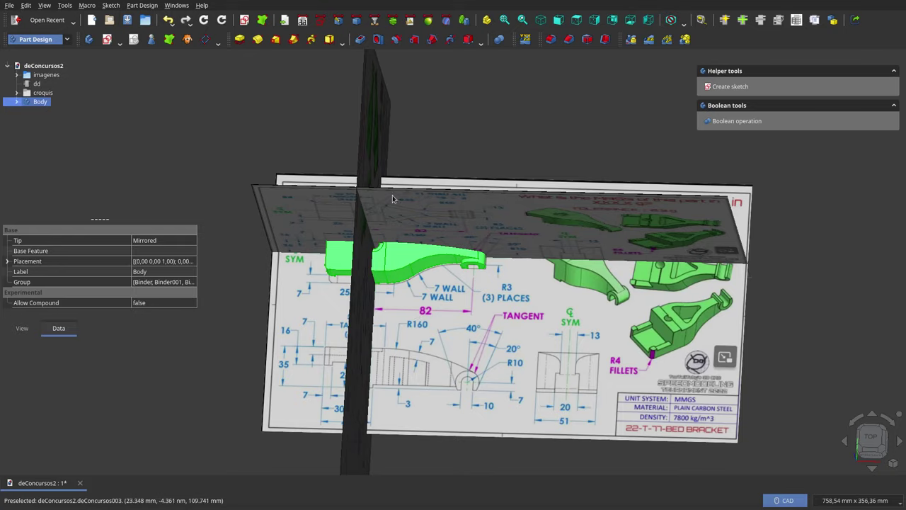
pyautogui.moveTo(393, 199)
pyautogui.mouseDown(button='middle')
pyautogui.moveTo(429, 216)
pyautogui.moveTo(396, 227)
pyautogui.moveTo(501, 182)
pyautogui.moveTo(418, 163)
pyautogui.moveTo(414, 194)
pyautogui.moveTo(542, 260)
pyautogui.moveTo(528, 313)
pyautogui.moveTo(331, 201)
pyautogui.moveTo(366, 214)
pyautogui.moveTo(453, 284)
pyautogui.moveTo(458, 308)
pyautogui.moveTo(600, 311)
pyautogui.moveTo(683, 273)
pyautogui.moveTo(503, 362)
pyautogui.moveTo(194, 318)
pyautogui.moveTo(299, 366)
pyautogui.moveTo(455, 349)
pyautogui.moveTo(608, 279)
pyautogui.moveTo(498, 282)
pyautogui.moveTo(525, 346)
pyautogui.moveTo(449, 302)
pyautogui.mouseUp(button='middle')
pyautogui.scroll(5, 360, 241)
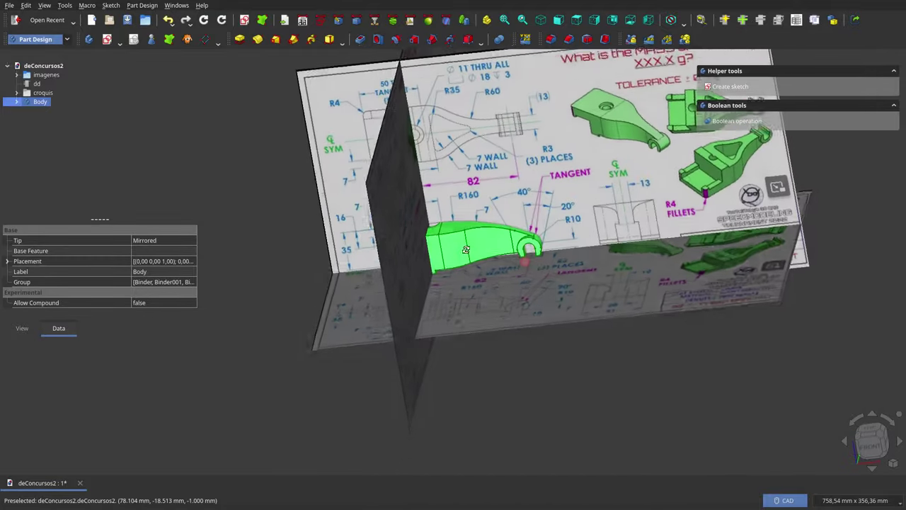